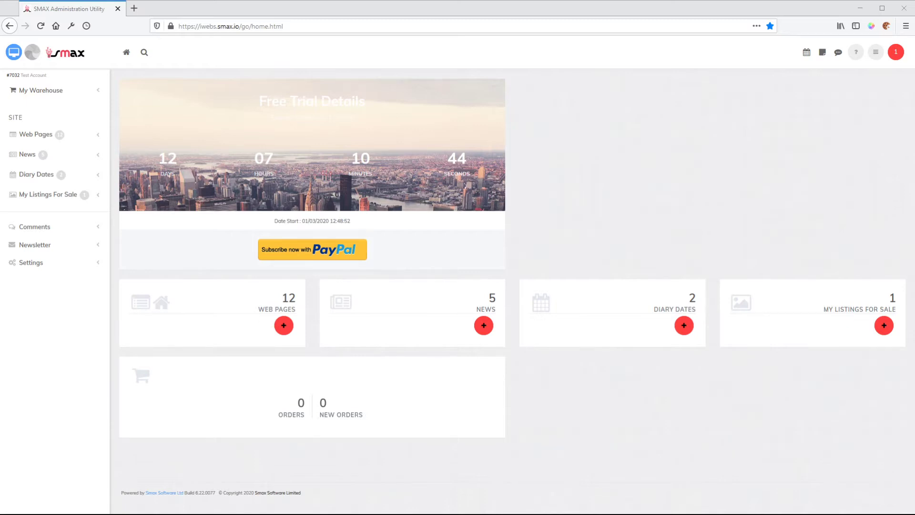
- Open the Analytics / Body HTML settings and review the header content, body HTML and XML site map sections
{"action": "left_click", "coordinate": [34, 268]}
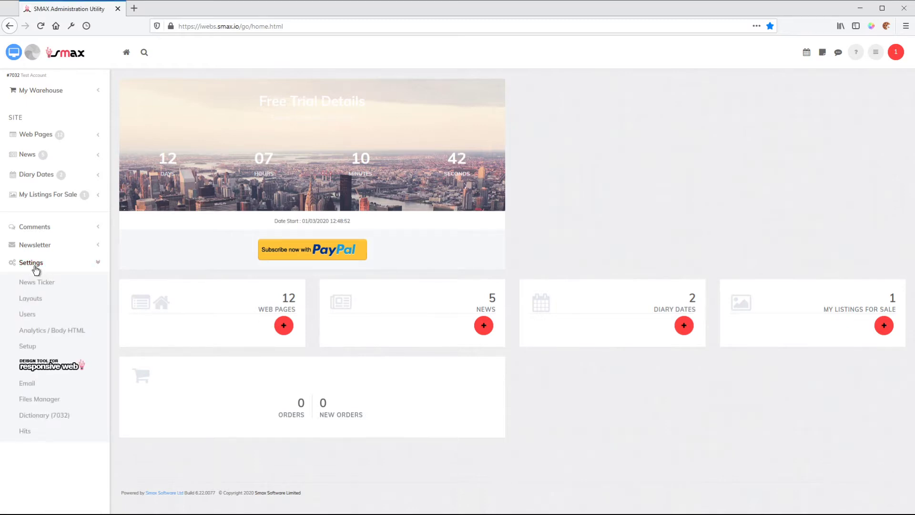
{"action": "left_click", "coordinate": [54, 336]}
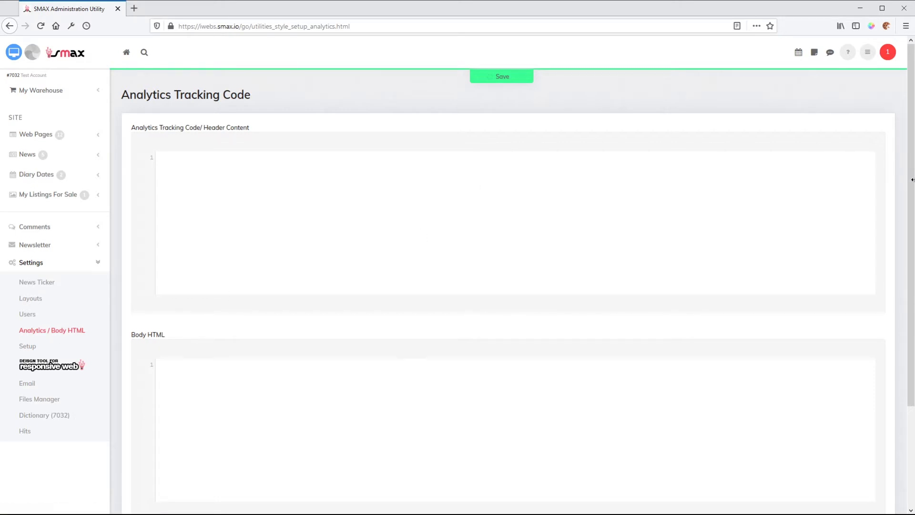
{"action": "scroll", "coordinate": [912, 184], "scroll_direction": "down", "scroll_amount": 3}
{"action": "scroll", "coordinate": [508, 291], "scroll_direction": "down", "scroll_amount": 1}
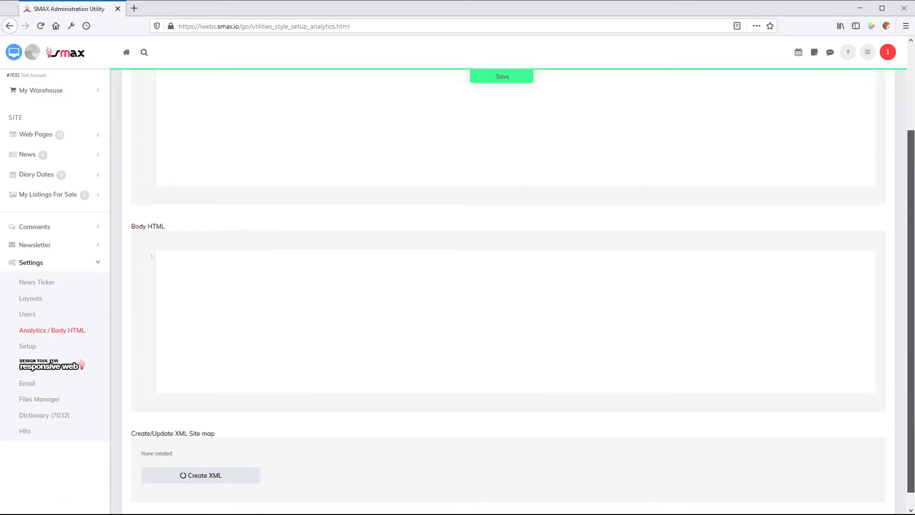
{"action": "scroll", "coordinate": [352, 222], "scroll_direction": "up", "scroll_amount": 3}
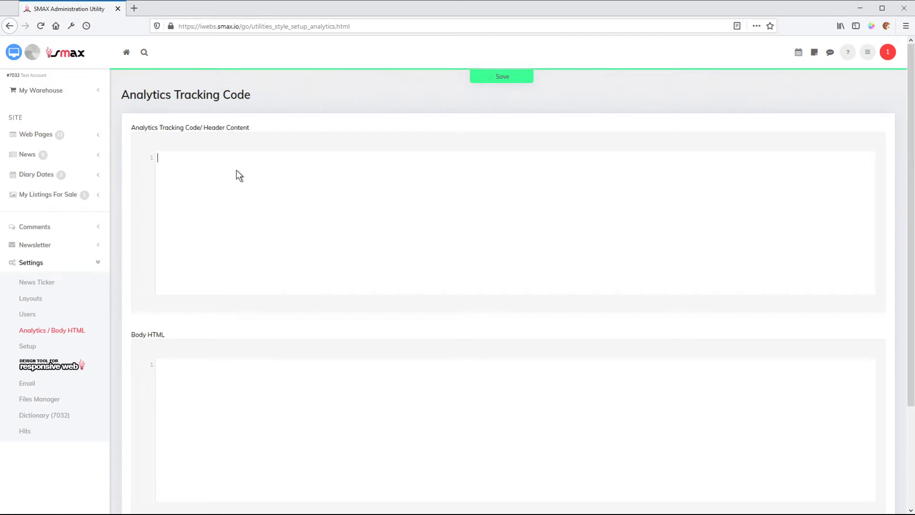
- Enter "<meta xxxxxxx>" as the Analytics Tracking Code / Header Content and save the settings
{"action": "type", "text": "<meta xxxxxxx>"}
{"action": "left_click", "coordinate": [498, 78]}
{"action": "left_click", "coordinate": [225, 188]}
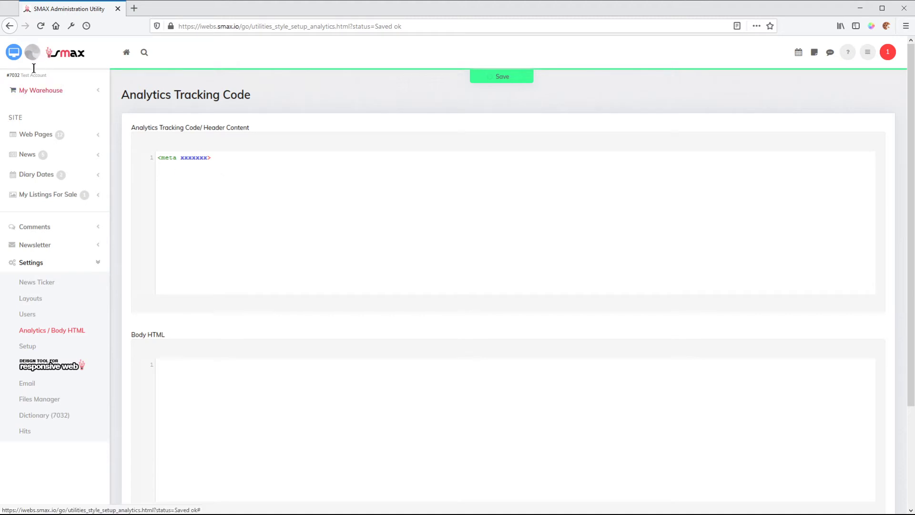
- Preview the website and check its page source for the custom meta tag inside the head section
{"action": "left_click", "coordinate": [13, 55]}
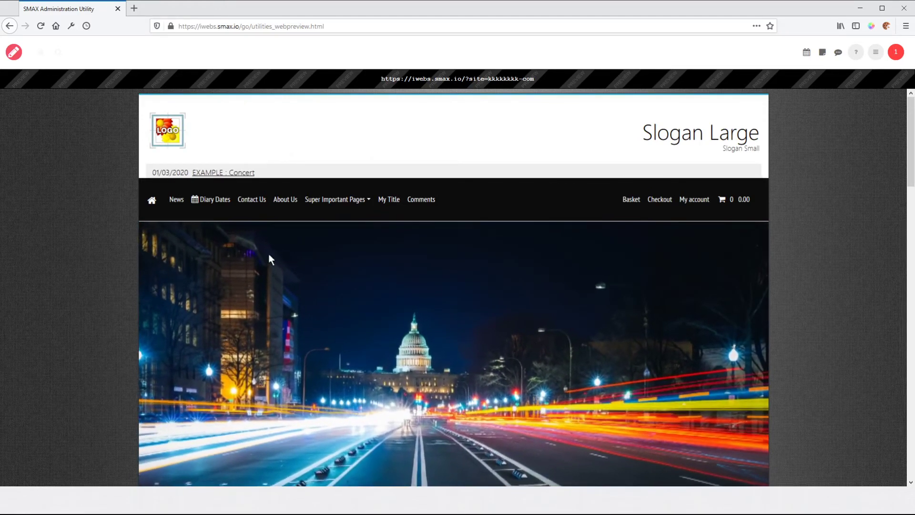
{"action": "key", "text": "ctrl+u"}
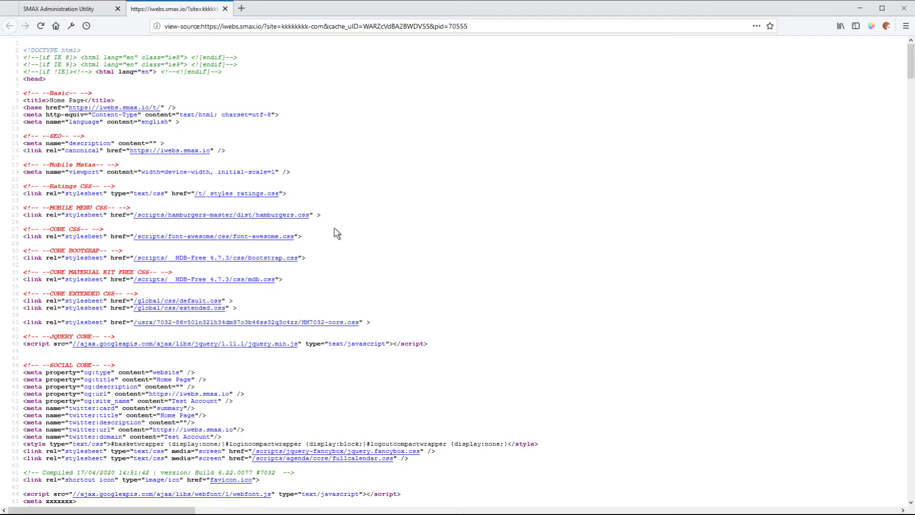
{"action": "scroll", "coordinate": [333, 228], "scroll_direction": "down", "scroll_amount": 5}
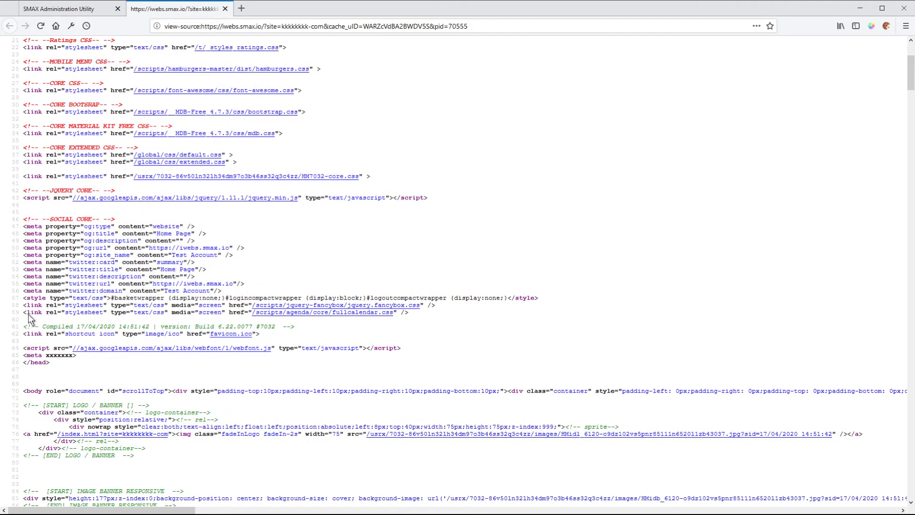
{"action": "left_click_drag", "start_coordinate": [78, 356], "coordinate": [26, 357]}
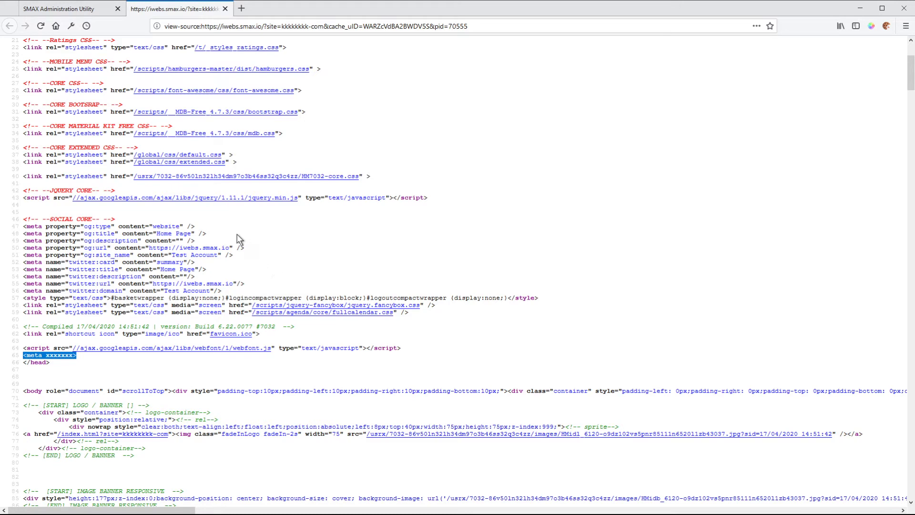
{"action": "left_click", "coordinate": [226, 9]}
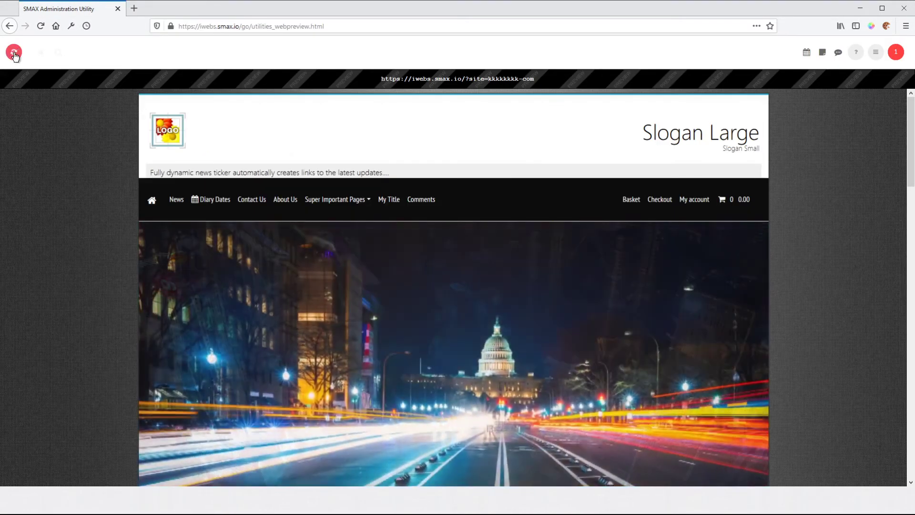
- Return to the Analytics / Body HTML settings and make the header tag self-closing as "<meta xxxxxxx/>"
{"action": "left_click", "coordinate": [15, 55]}
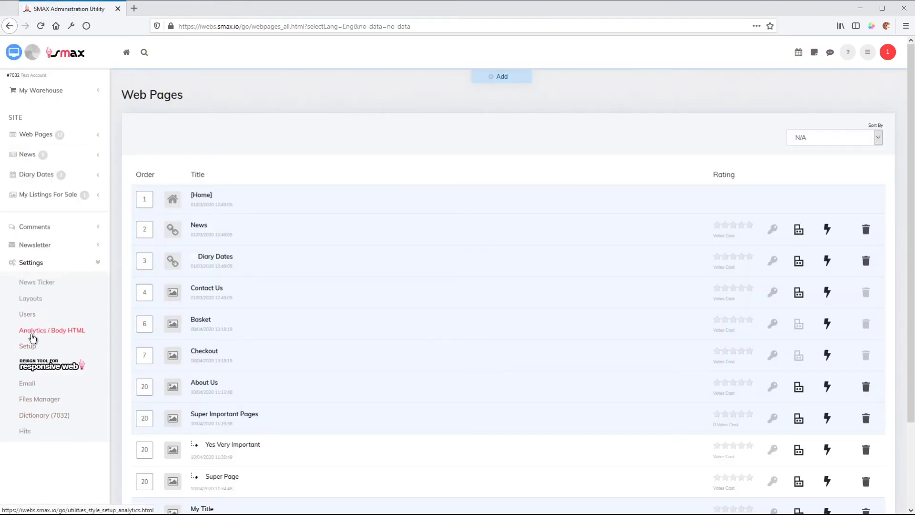
{"action": "left_click", "coordinate": [31, 331]}
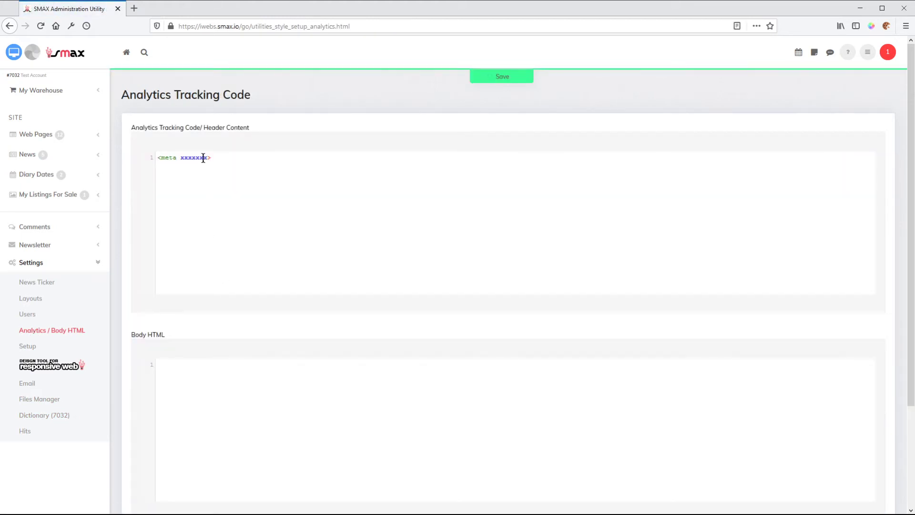
{"action": "left_click", "coordinate": [206, 157]}
{"action": "type", "text": "/"}
- Copy the header tag into the Body HTML field, change it to "<BODY HTML xxxxxxx/>", and save the settings
{"action": "left_click_drag", "start_coordinate": [220, 157], "coordinate": [139, 161]}
{"action": "key", "text": "ctrl+c"}
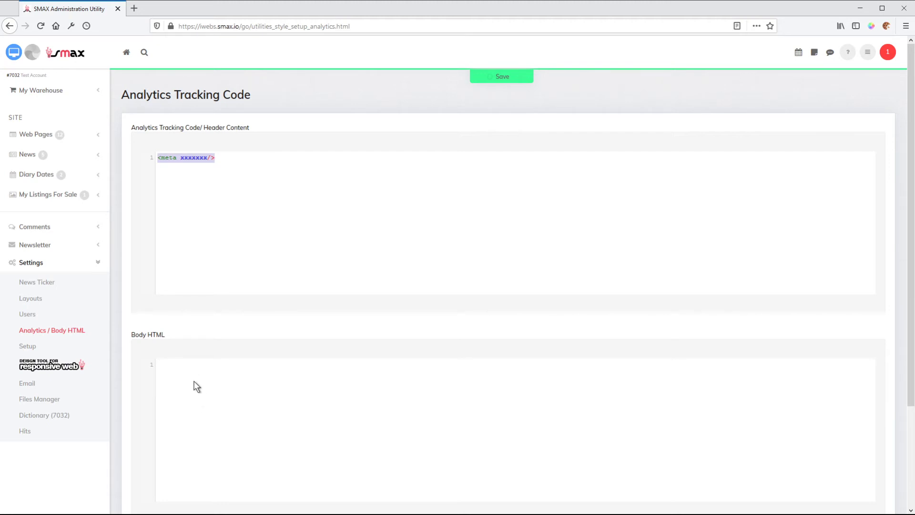
{"action": "left_click", "coordinate": [184, 365]}
{"action": "key", "text": "ctrl+v"}
{"action": "left_click_drag", "start_coordinate": [177, 365], "coordinate": [162, 367]}
{"action": "type", "text": "BODY HTML"}
{"action": "left_click", "coordinate": [496, 78]}
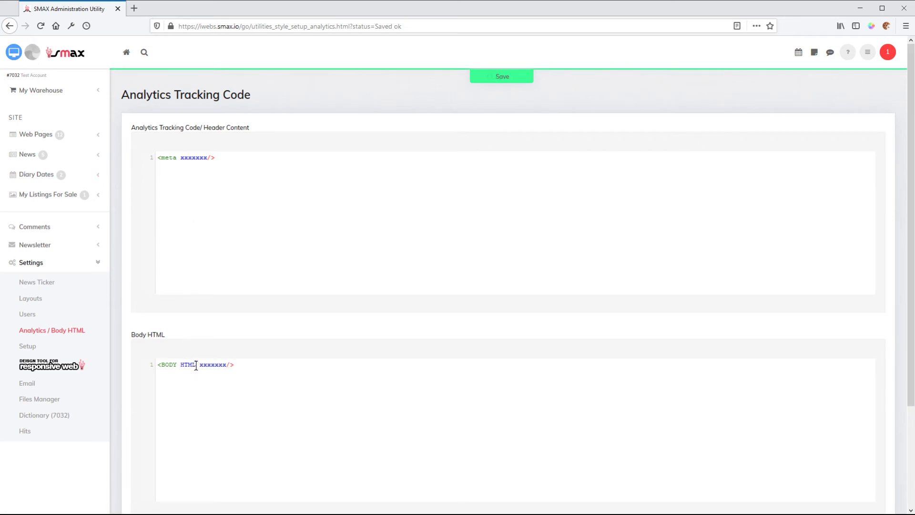
- Preview the website and examine its page source for the custom body HTML right after the opening body tag
{"action": "left_click_drag", "start_coordinate": [195, 364], "coordinate": [158, 365]}
{"action": "left_click", "coordinate": [14, 54]}
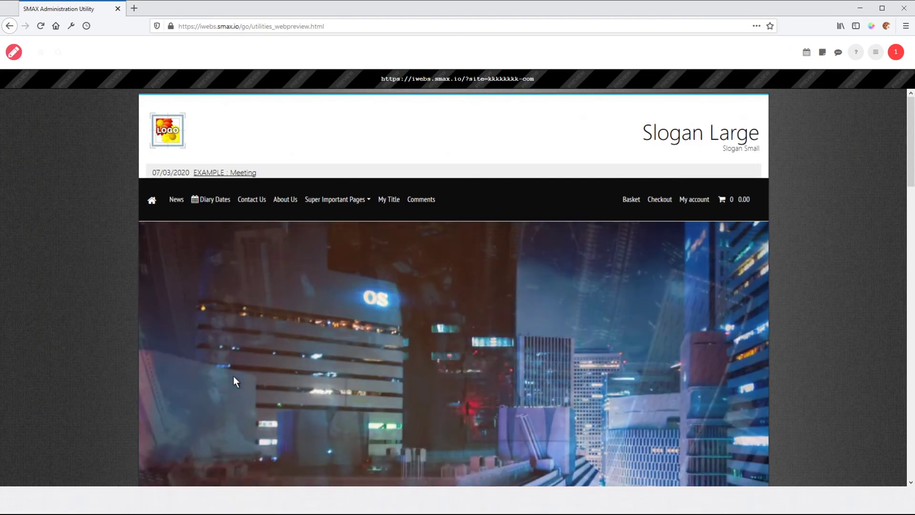
{"action": "key", "text": "ctrl+u"}
{"action": "scroll", "coordinate": [310, 322], "scroll_direction": "down", "scroll_amount": 5}
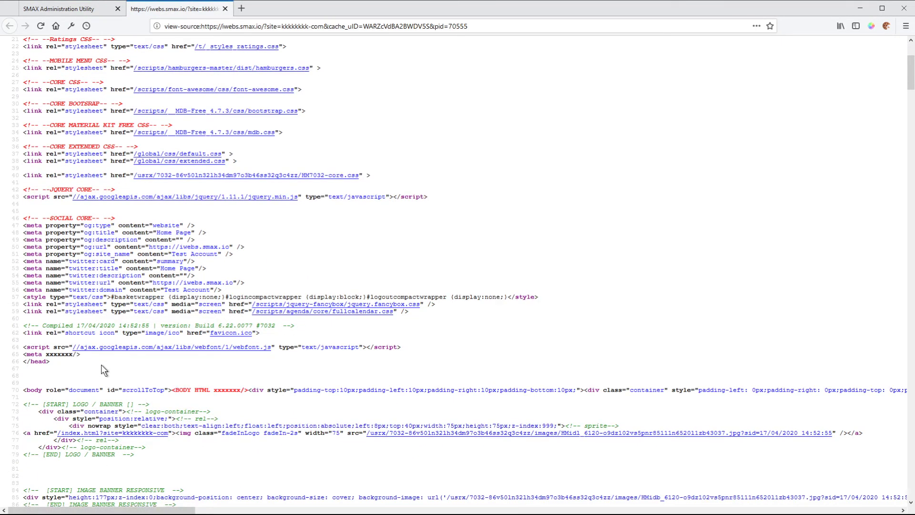
{"action": "scroll", "coordinate": [101, 365], "scroll_direction": "down", "scroll_amount": 3}
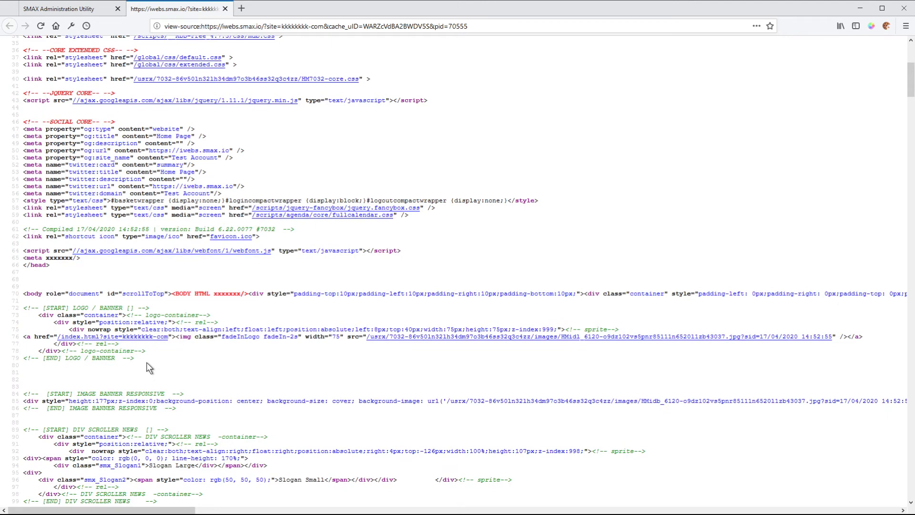
{"action": "scroll", "coordinate": [149, 368], "scroll_direction": "down", "scroll_amount": 3}
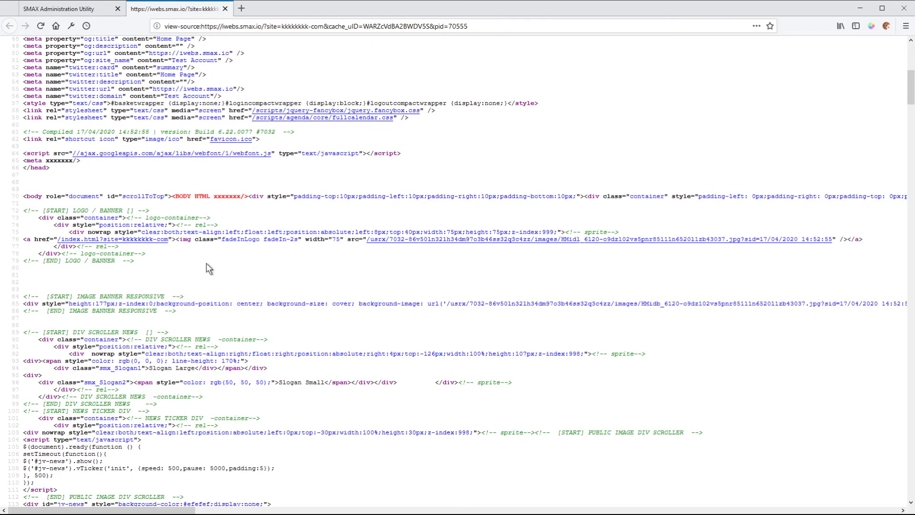
{"action": "left_click_drag", "start_coordinate": [249, 196], "coordinate": [171, 198]}
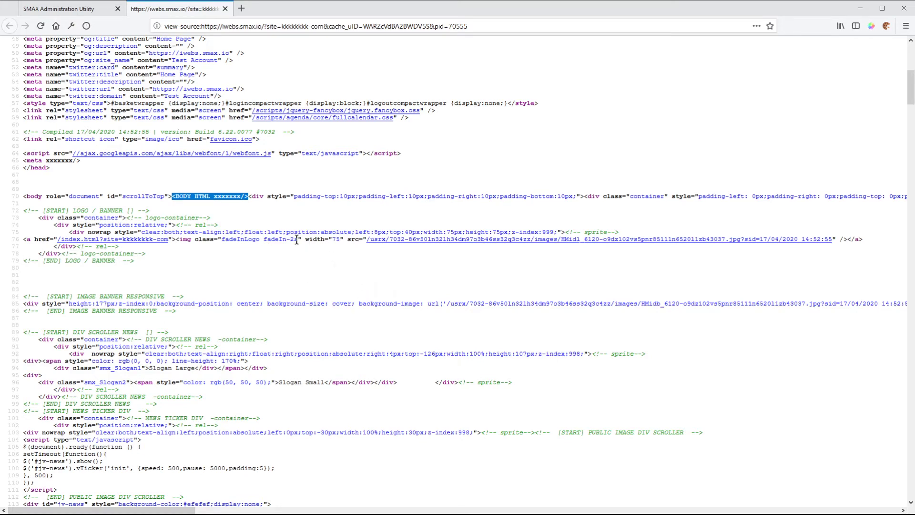
{"action": "scroll", "coordinate": [71, 134], "scroll_direction": "up", "scroll_amount": 4}
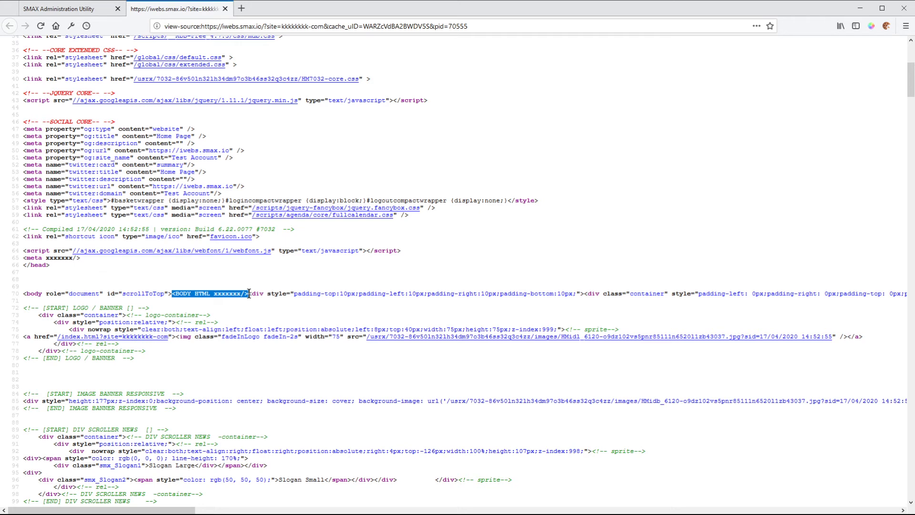
- Return to the Analytics / Body HTML settings, delete the test code from both the header and body fields, and save
{"action": "left_click", "coordinate": [89, 11]}
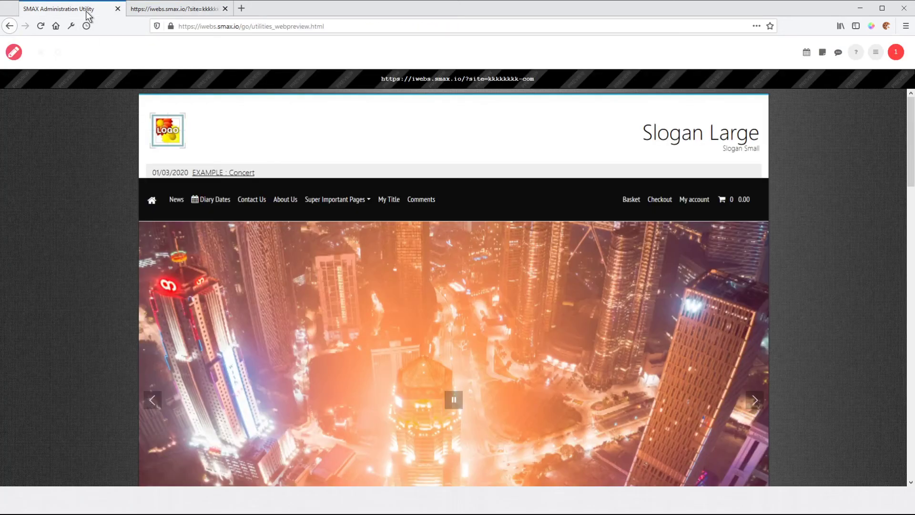
{"action": "left_click", "coordinate": [16, 52]}
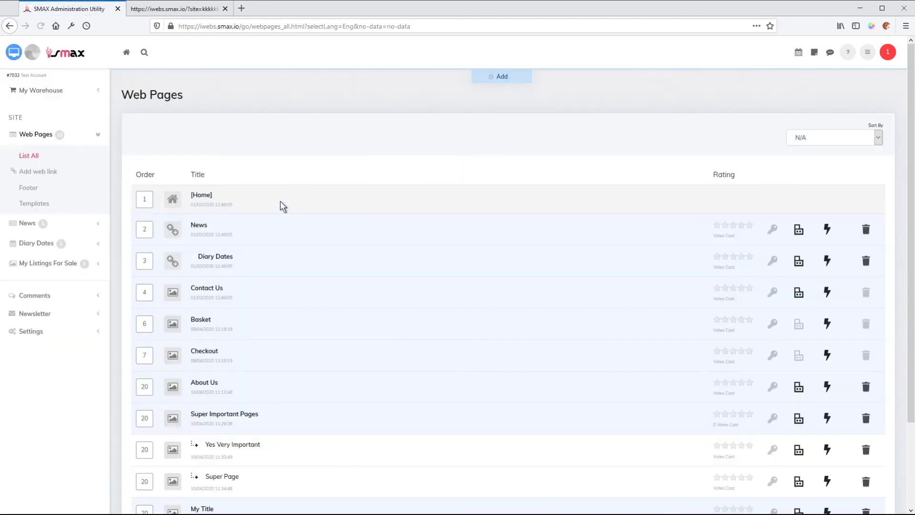
{"action": "left_click", "coordinate": [36, 331]}
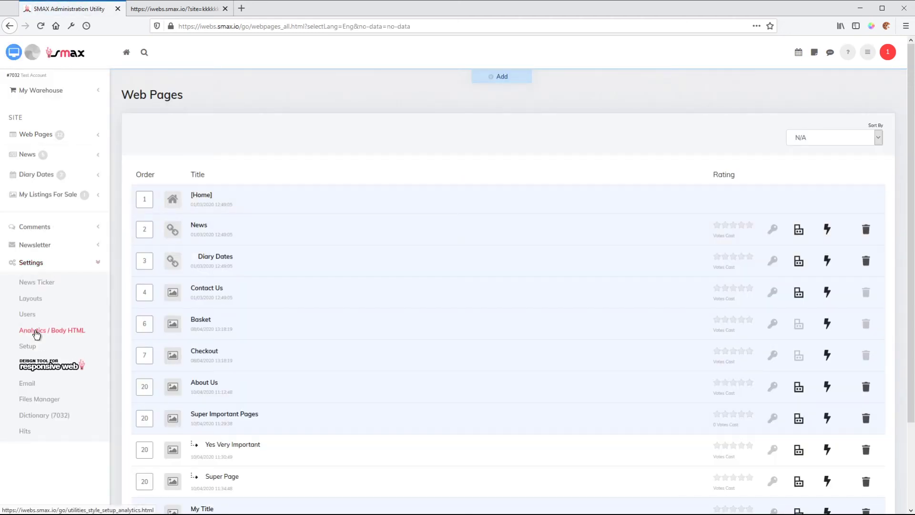
{"action": "left_click", "coordinate": [36, 334]}
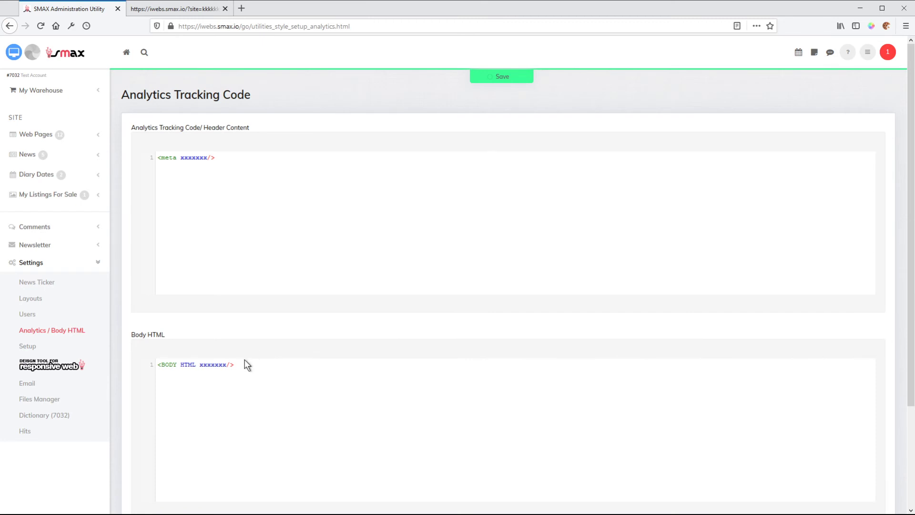
{"action": "left_click_drag", "start_coordinate": [237, 364], "coordinate": [147, 370]}
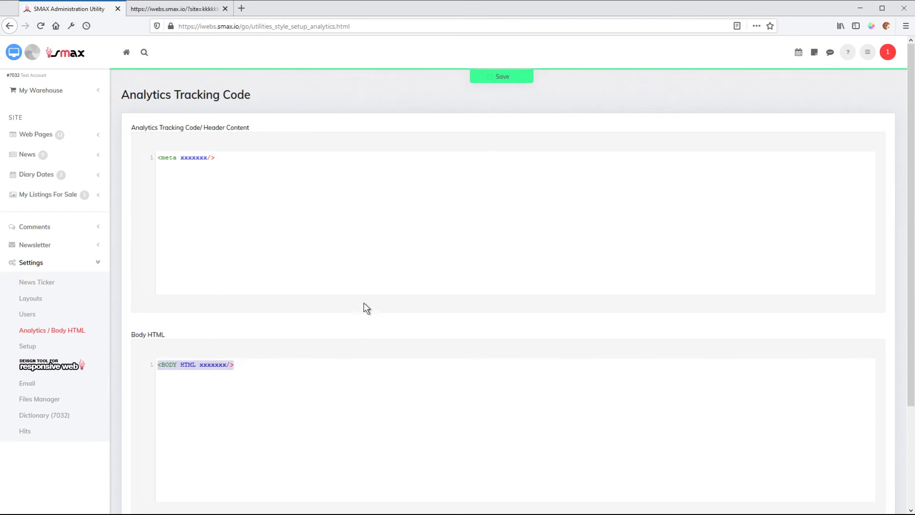
{"action": "key", "text": "Delete"}
{"action": "left_click_drag", "start_coordinate": [221, 159], "coordinate": [134, 157]}
{"action": "key", "text": "Delete"}
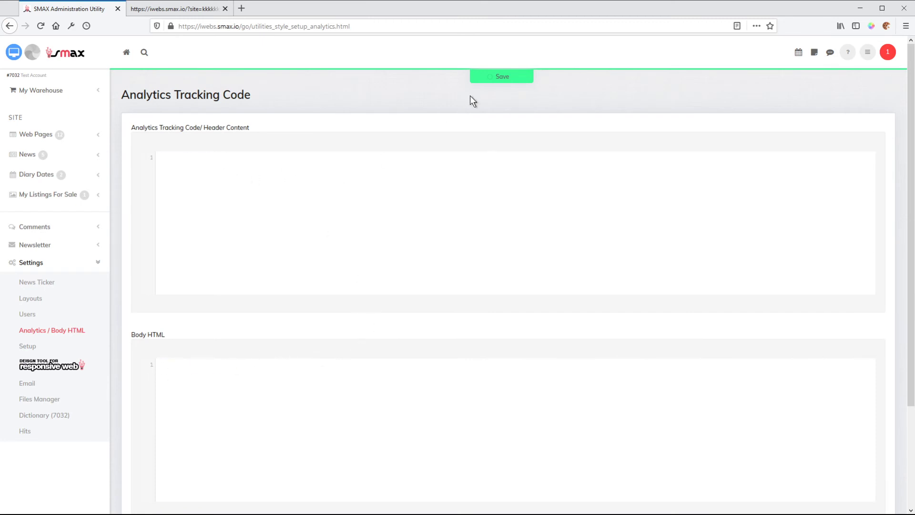
{"action": "left_click", "coordinate": [487, 78]}
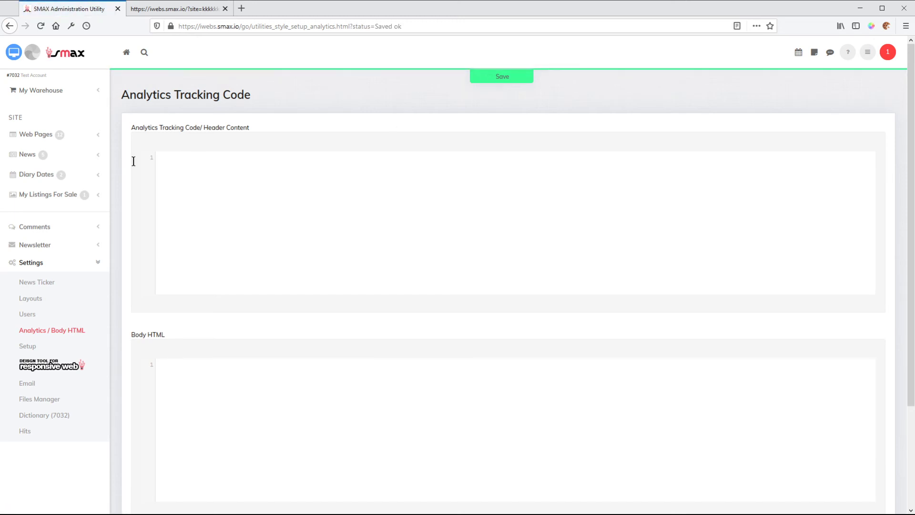